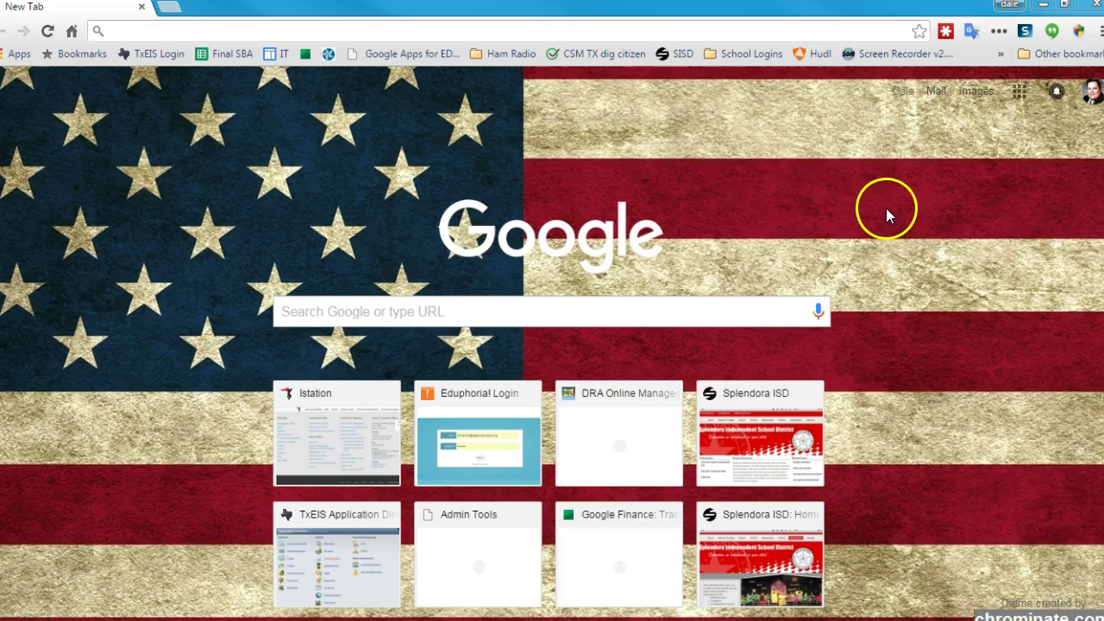
# Step: Open the Istation website from the School Logins bookmarks and log in through the customer login with the saved credentials
pyautogui.click(743, 56)
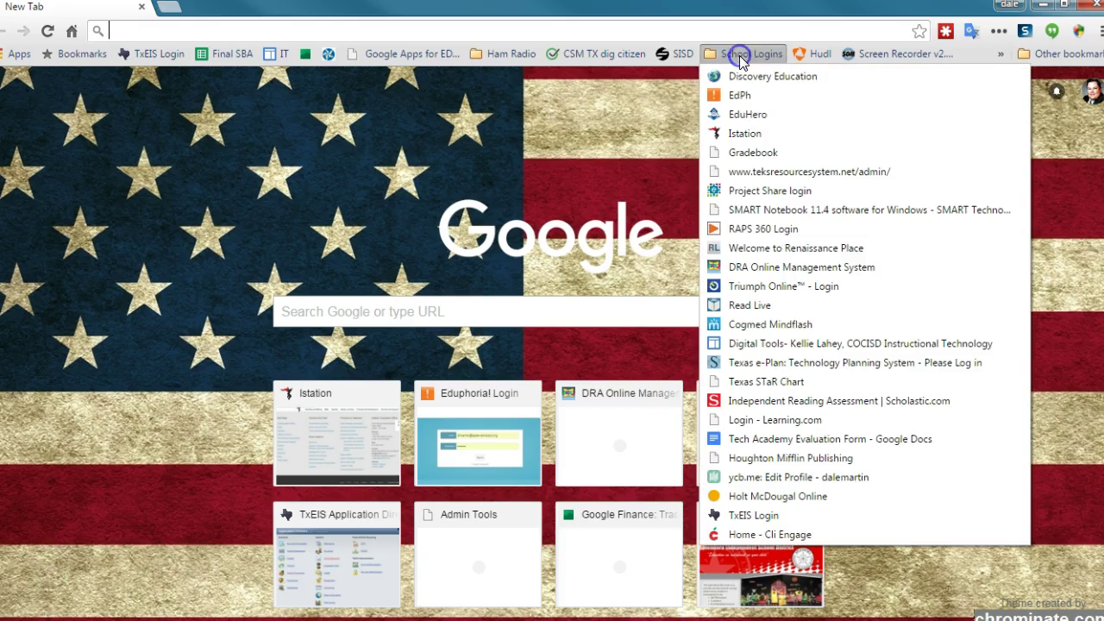
pyautogui.click(747, 136)
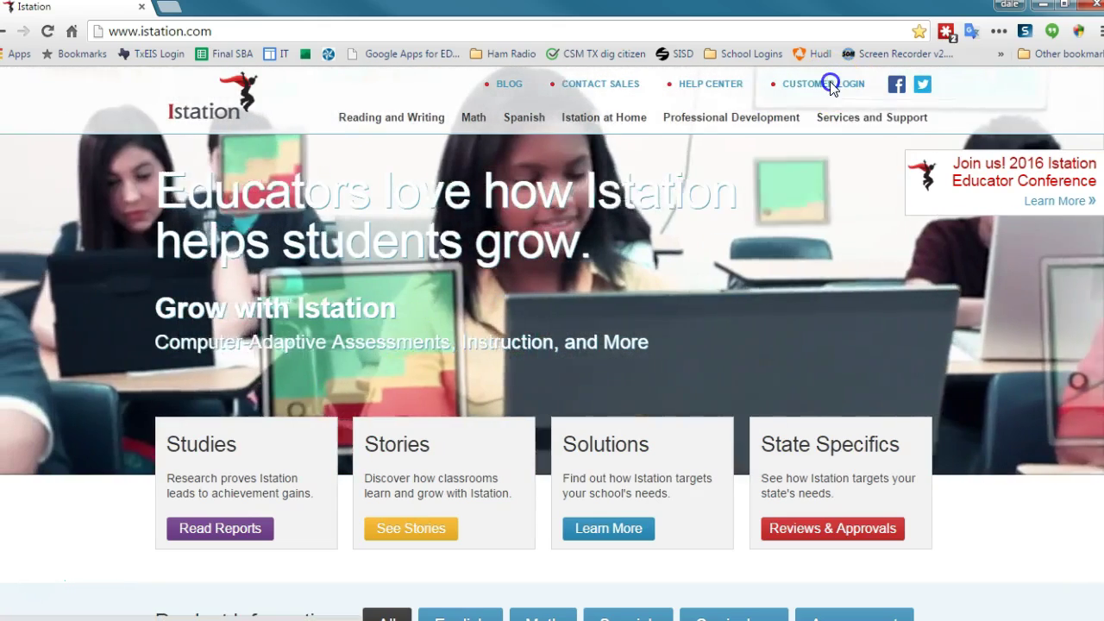
pyautogui.click(831, 85)
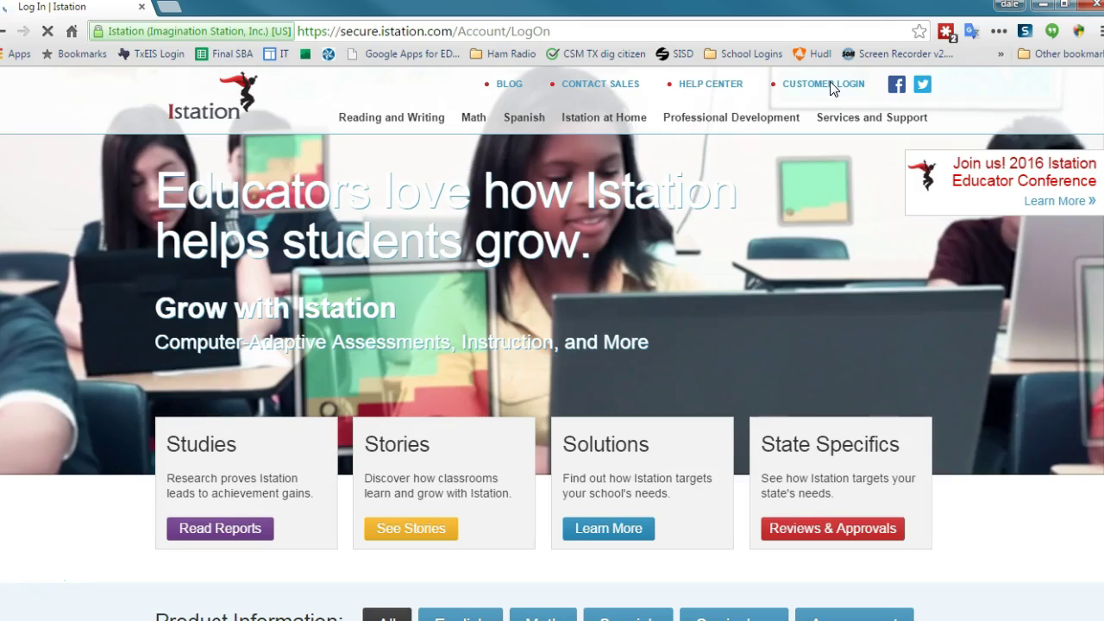
pyautogui.click(813, 85)
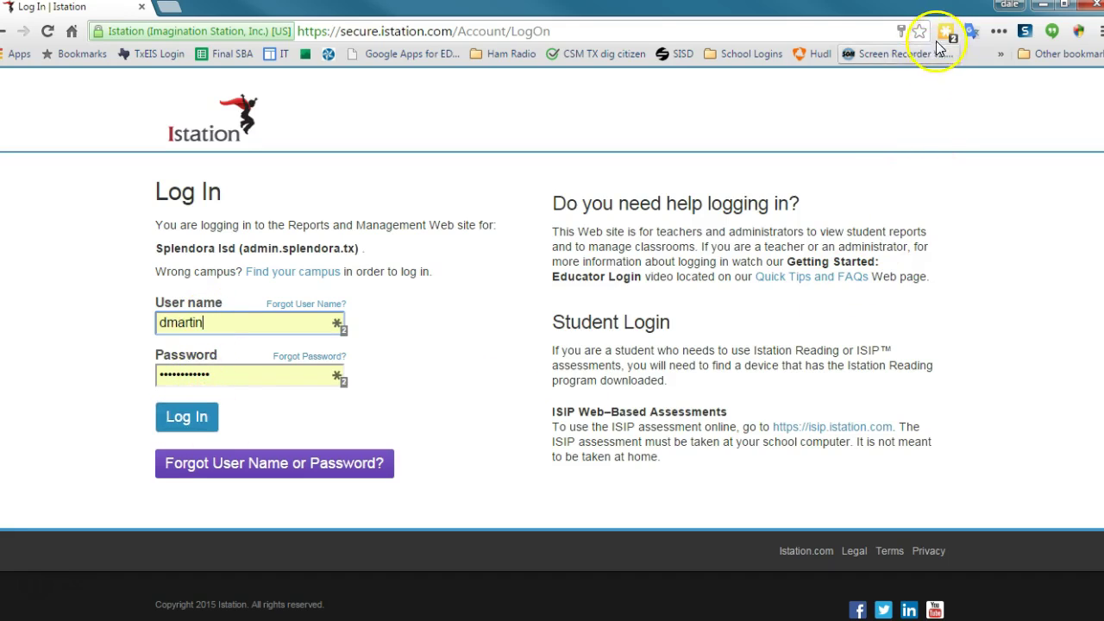
pyautogui.click(195, 418)
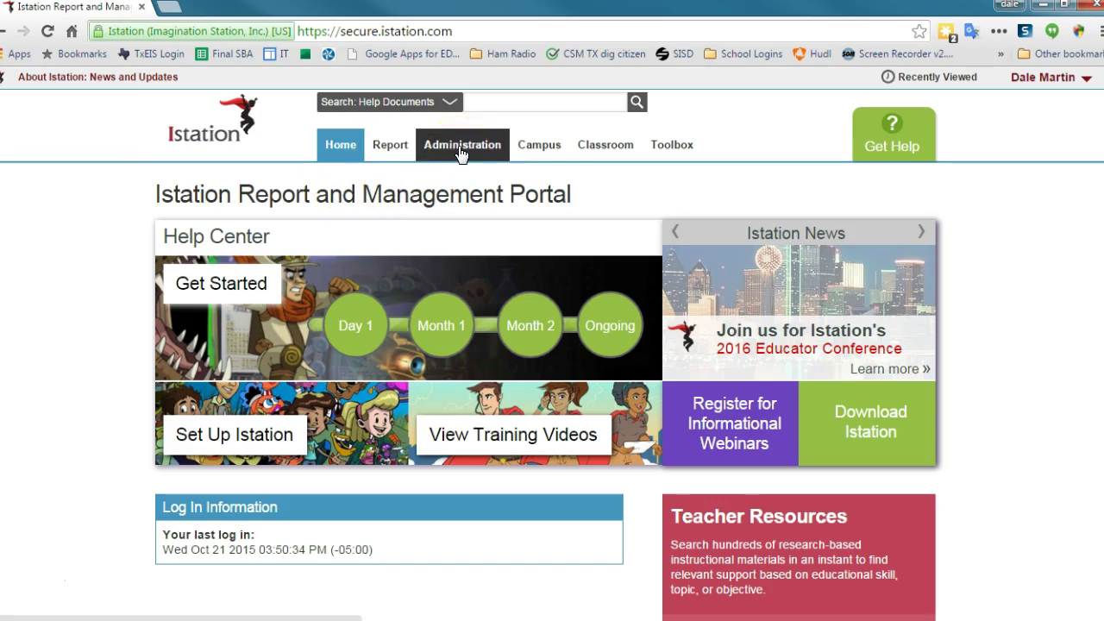
# Step: Open the campus information and switch the campus to Greenleaf Elementary
pyautogui.click(535, 146)
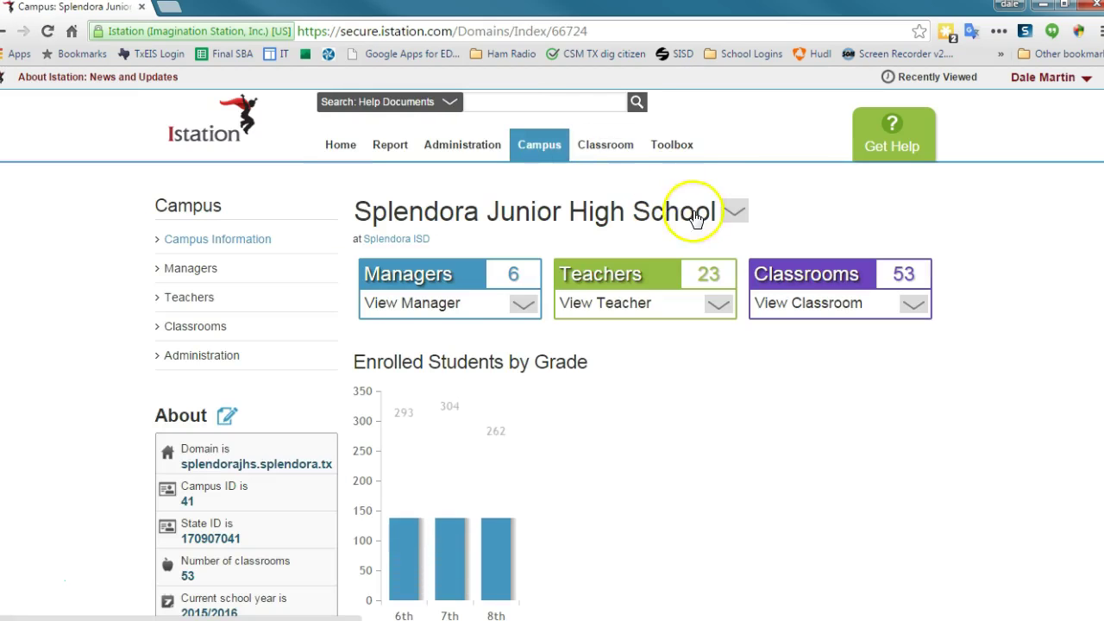
pyautogui.click(735, 211)
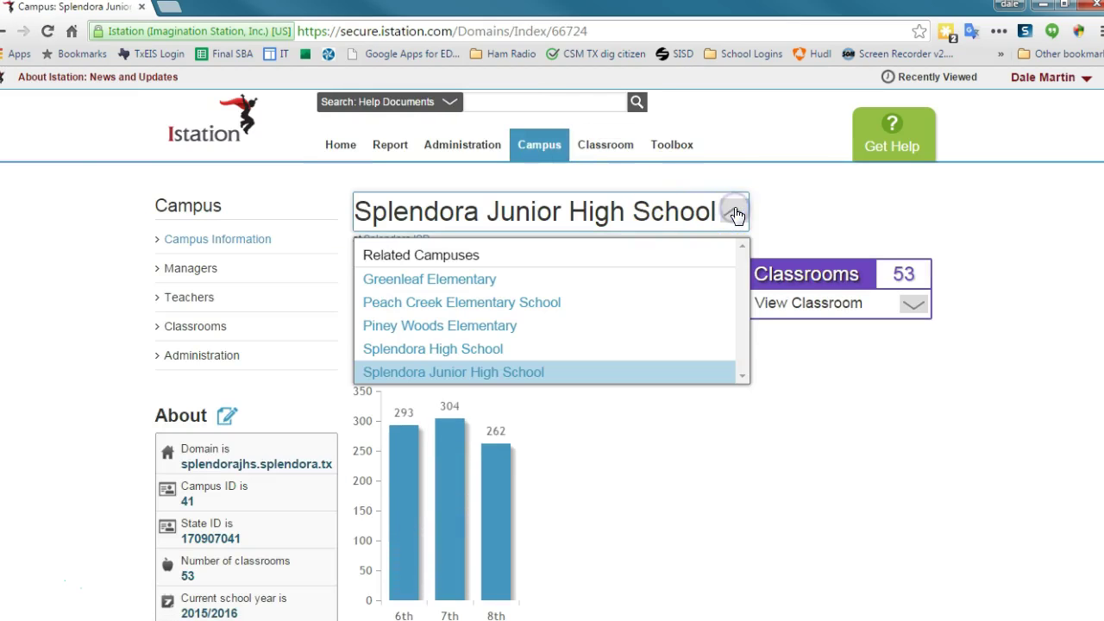
pyautogui.click(454, 277)
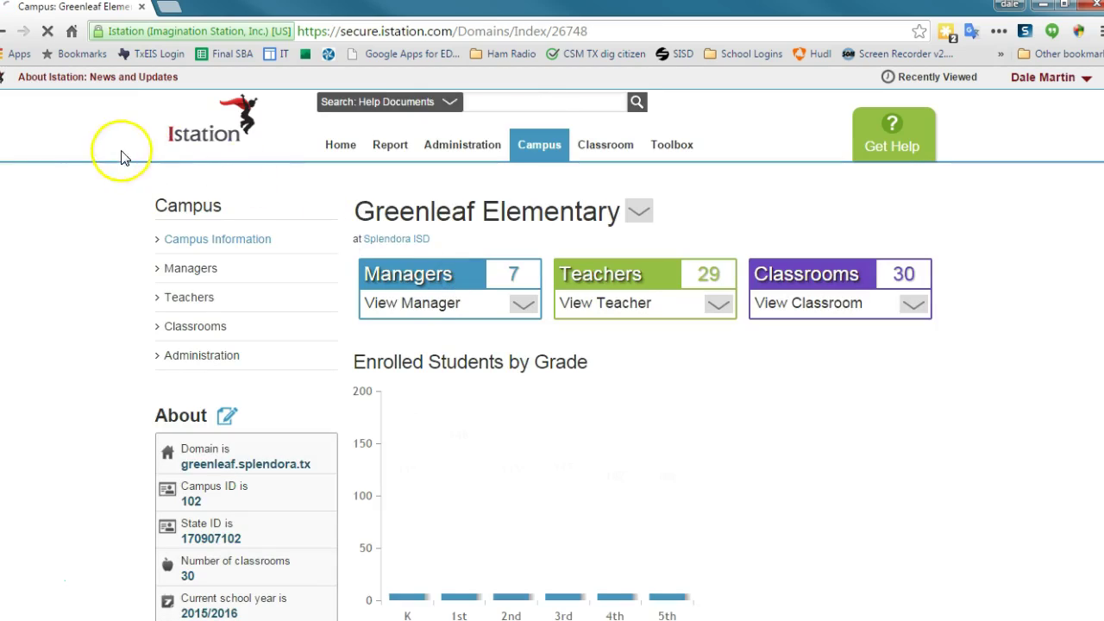
# Step: Open the Add/Remove Managers page for Greenleaf Elementary
pyautogui.click(189, 272)
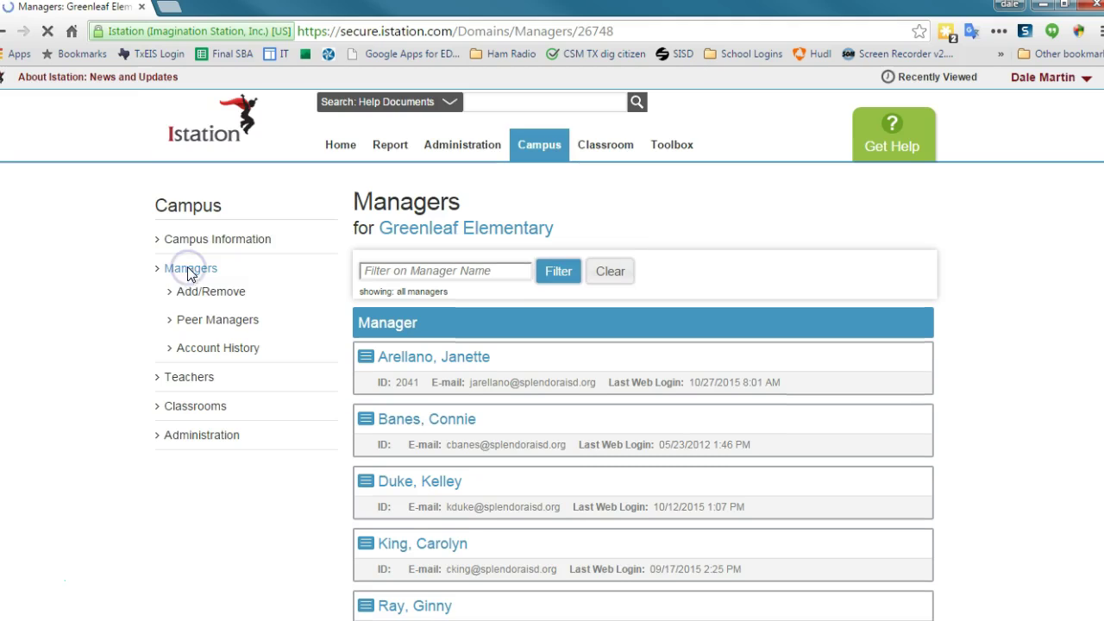
pyautogui.click(222, 287)
pyautogui.click(183, 295)
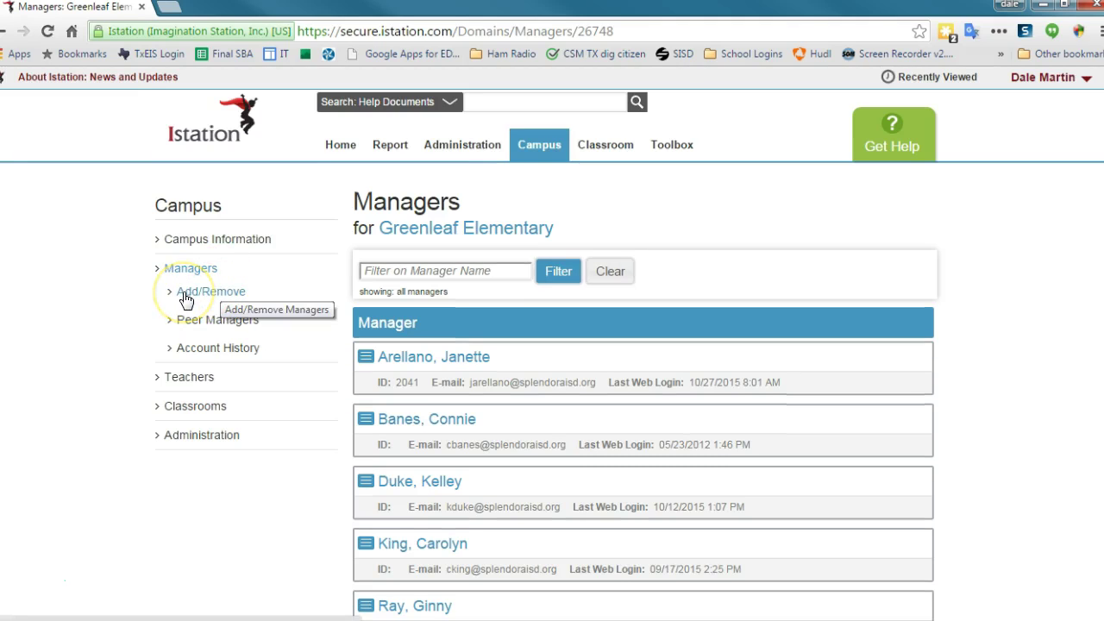
pyautogui.click(186, 297)
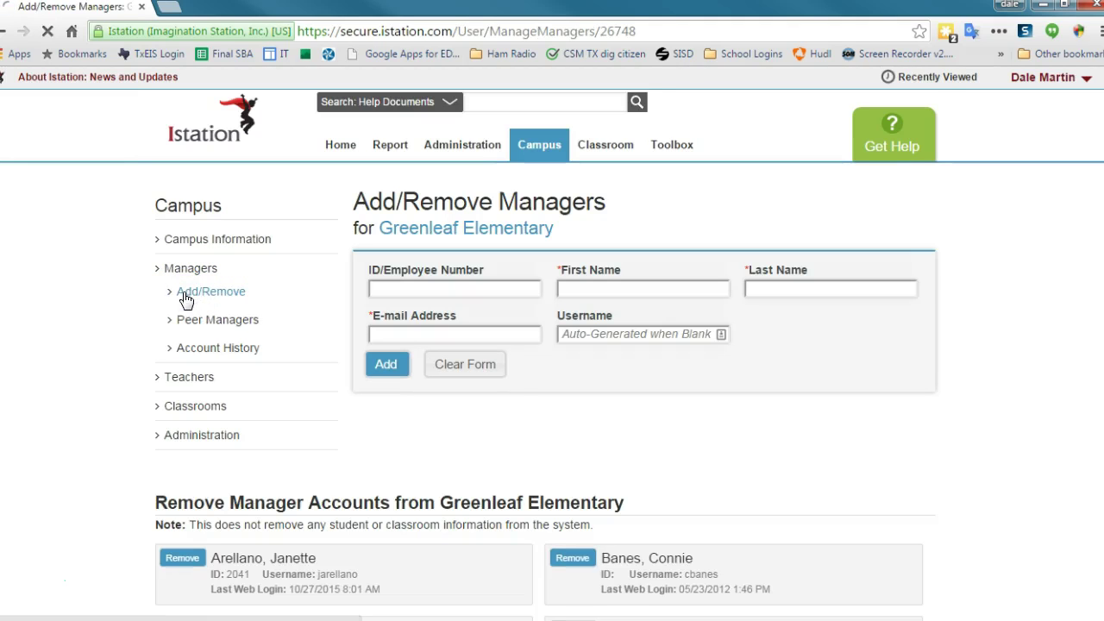
# Step: Add a manager account by entering the person's first name, last name and e-mail address, leaving the employee number and username blank
pyautogui.click(380, 284)
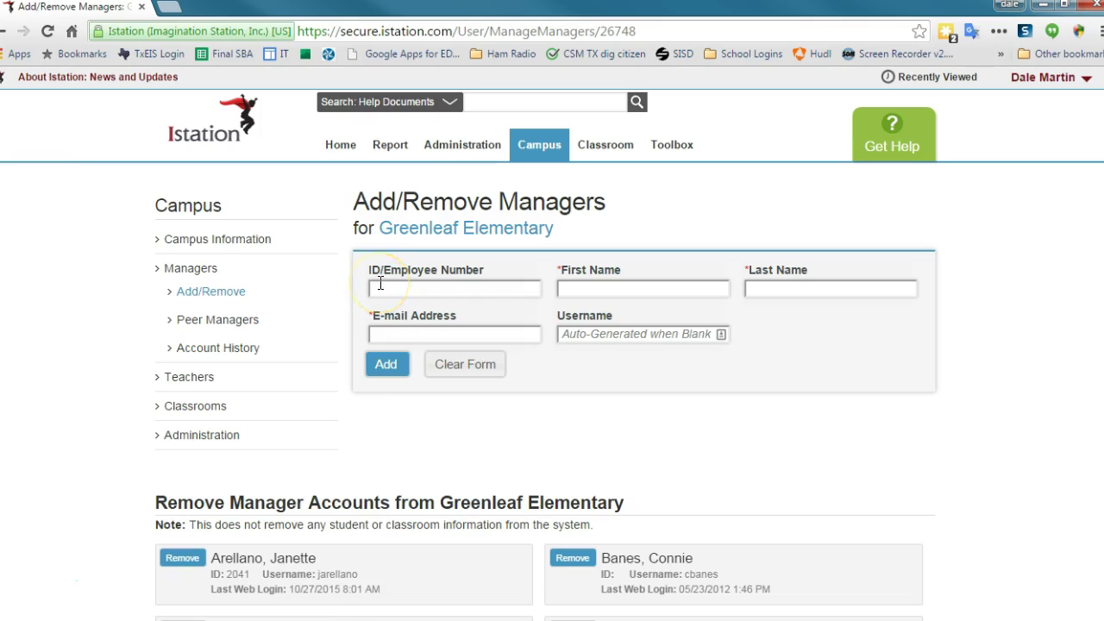
pyautogui.click(444, 292)
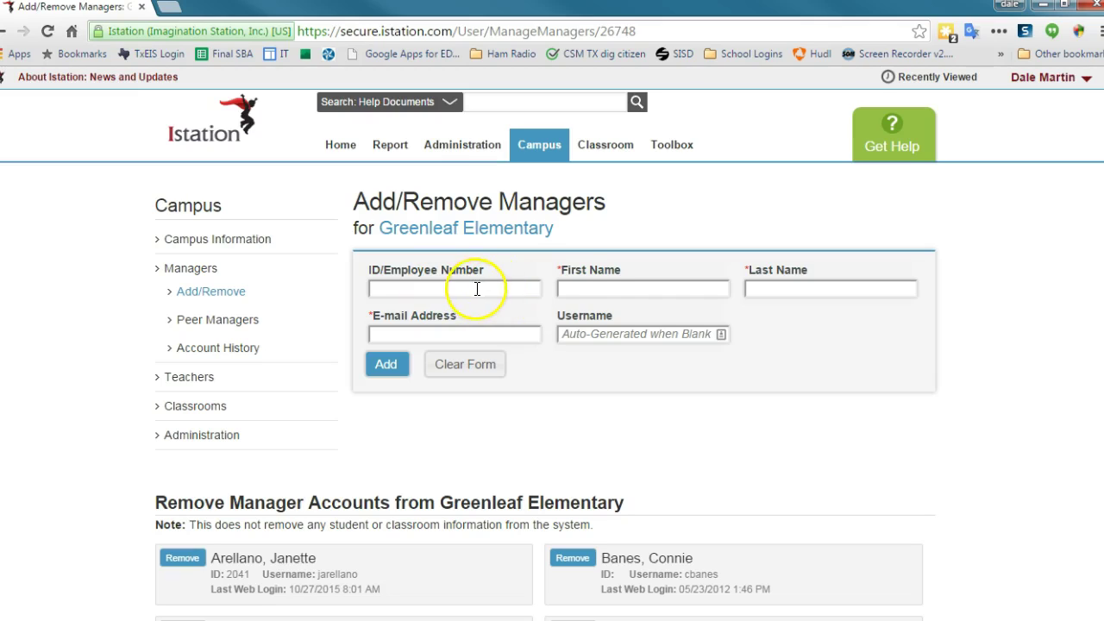
pyautogui.click(601, 291)
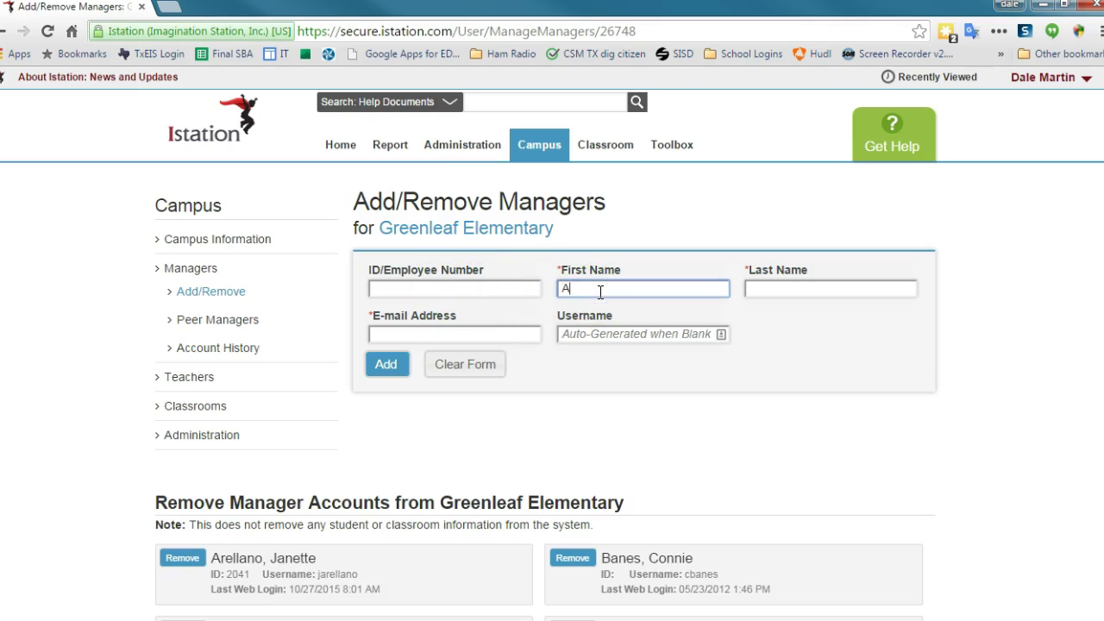
pyautogui.press('Tab')
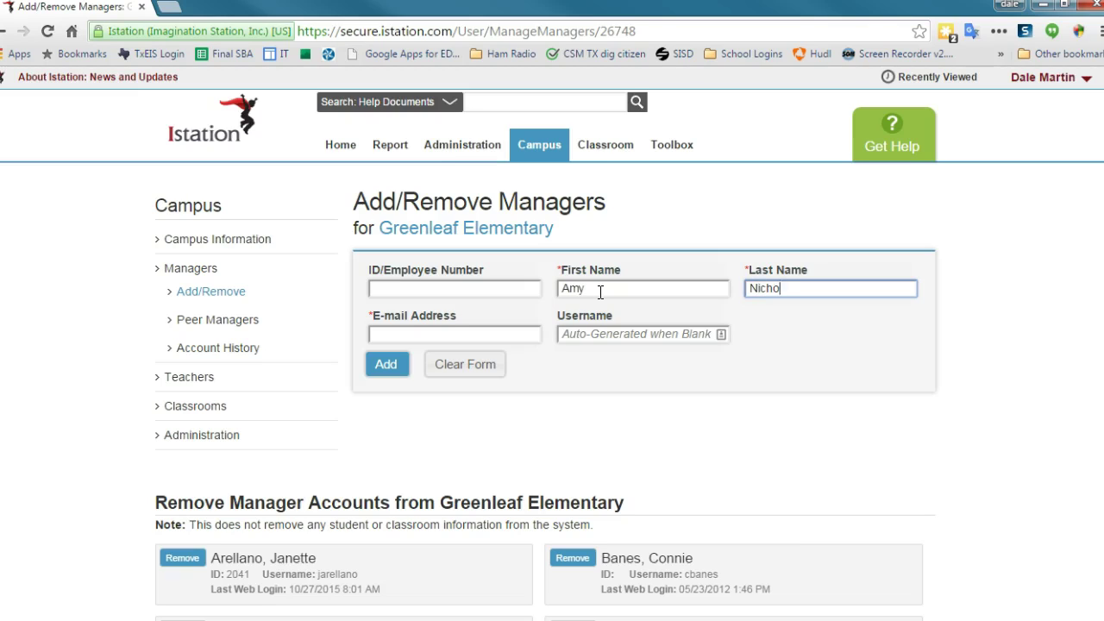
pyautogui.press('Tab')
pyautogui.write('a')
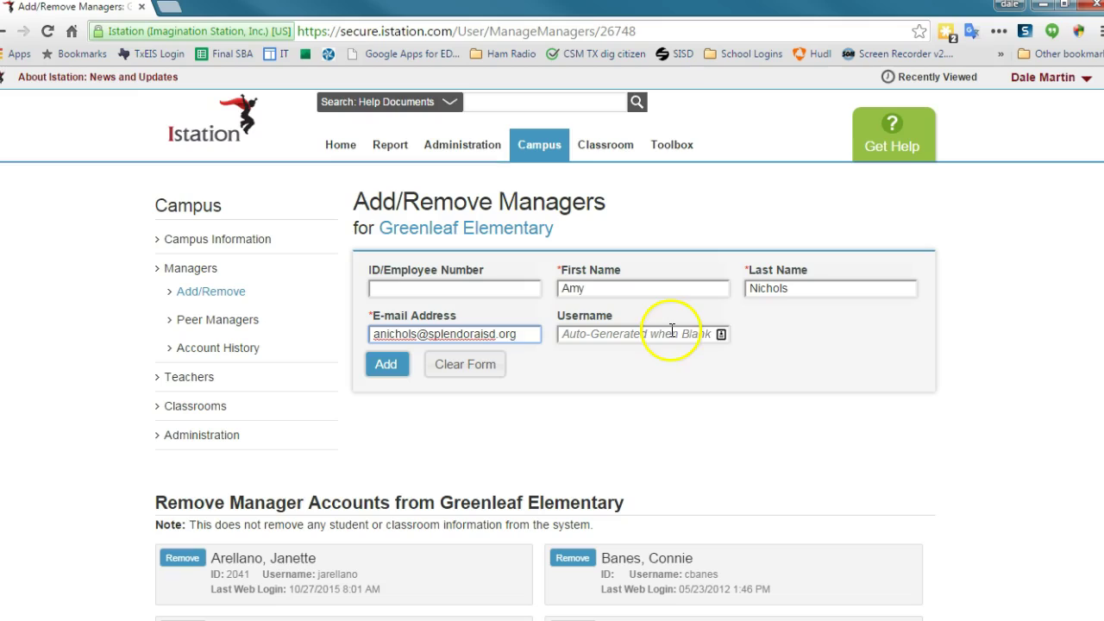
pyautogui.click(387, 365)
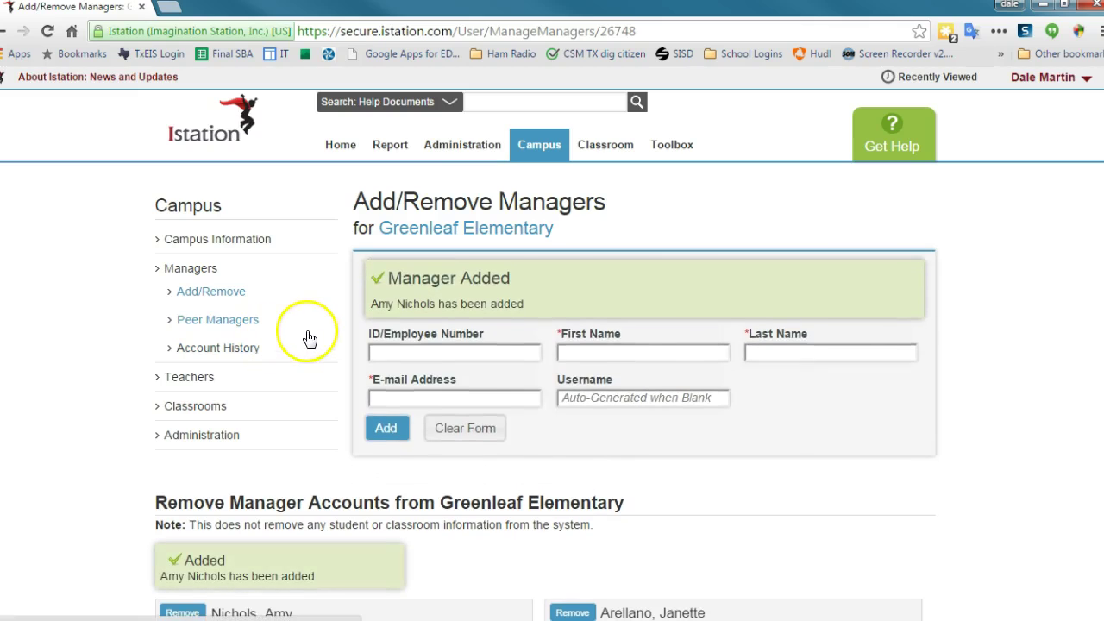
# Step: Review the manager accounts listed for removal at Greenleaf Elementary
pyautogui.scroll(-2, 863, 457)
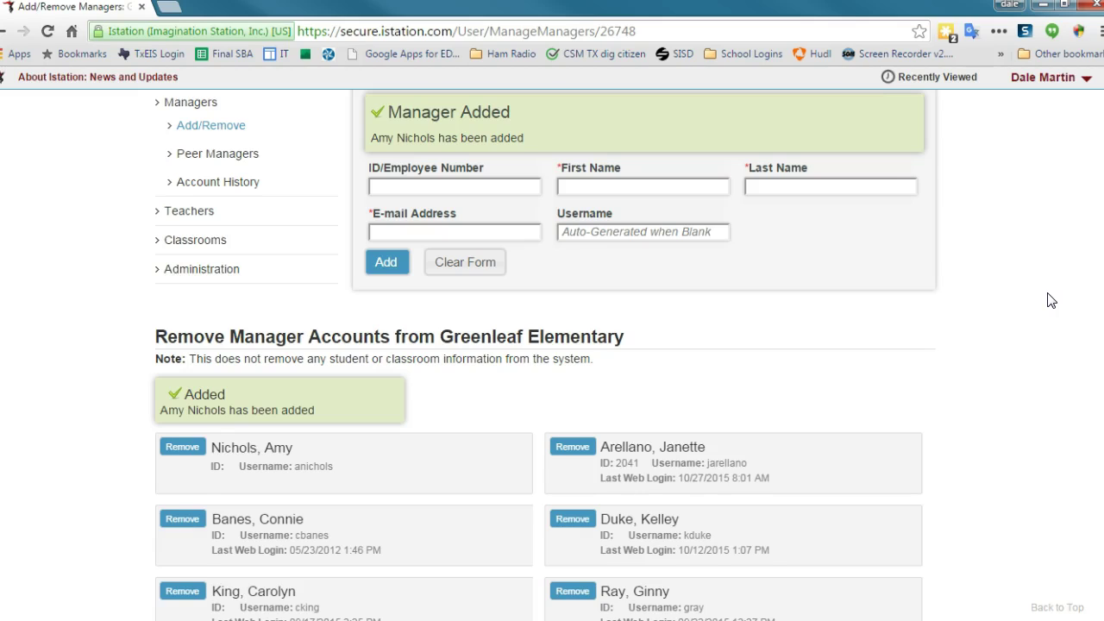
pyautogui.scroll(-2, 1050, 300)
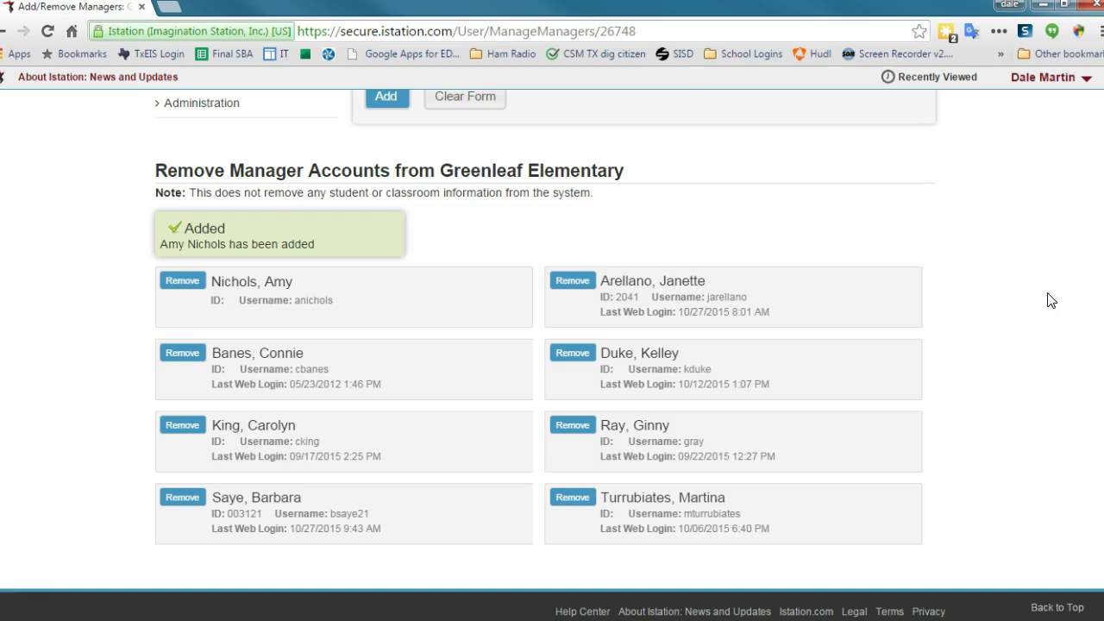
pyautogui.scroll(1, 1050, 299)
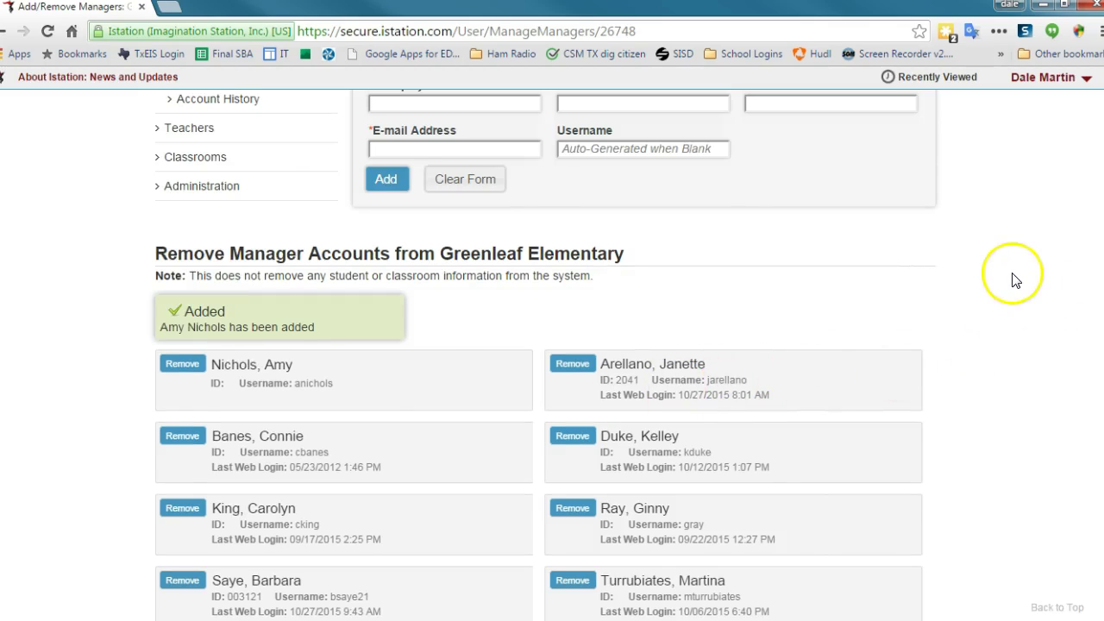
pyautogui.scroll(2, 1010, 274)
pyautogui.scroll(-1, 1016, 281)
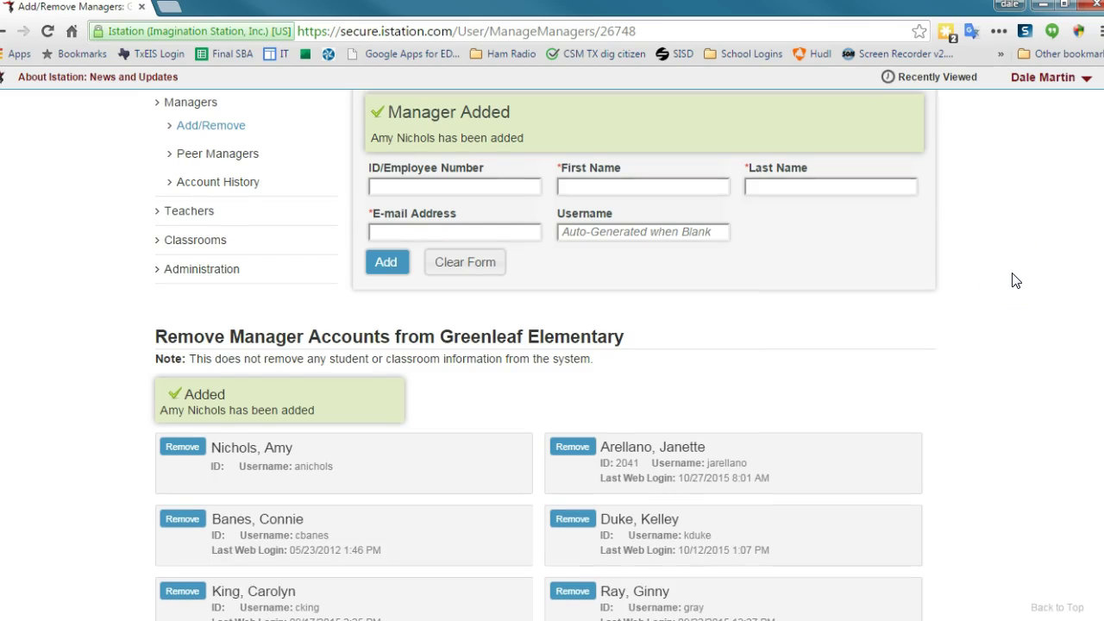
# Step: Bring up the removal options for the second manager account in the list and cancel the removal
pyautogui.click(565, 445)
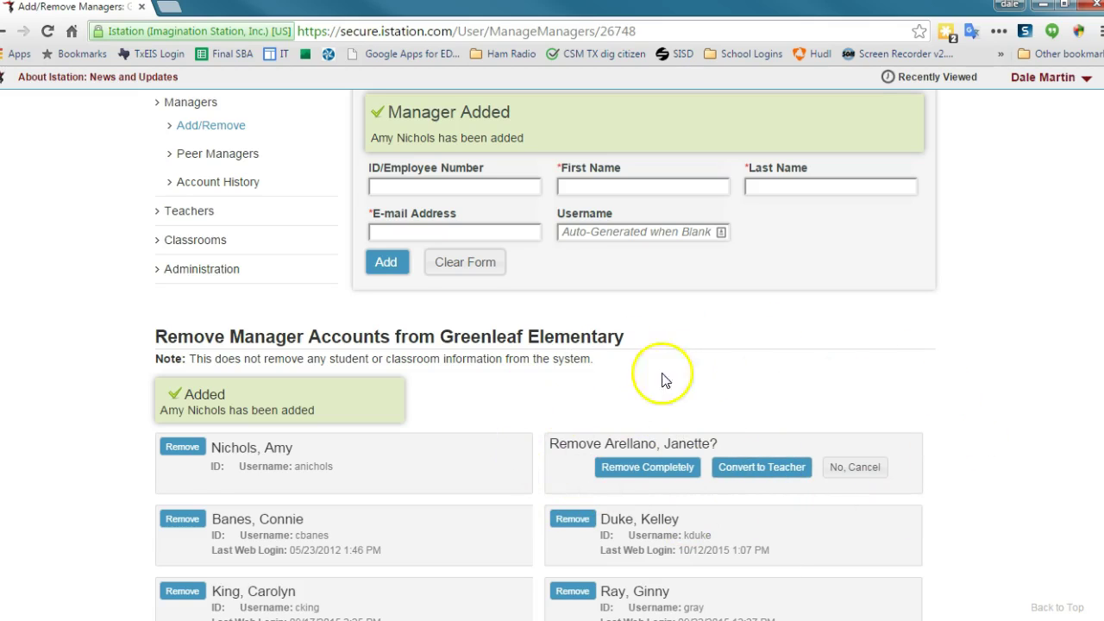
pyautogui.click(855, 474)
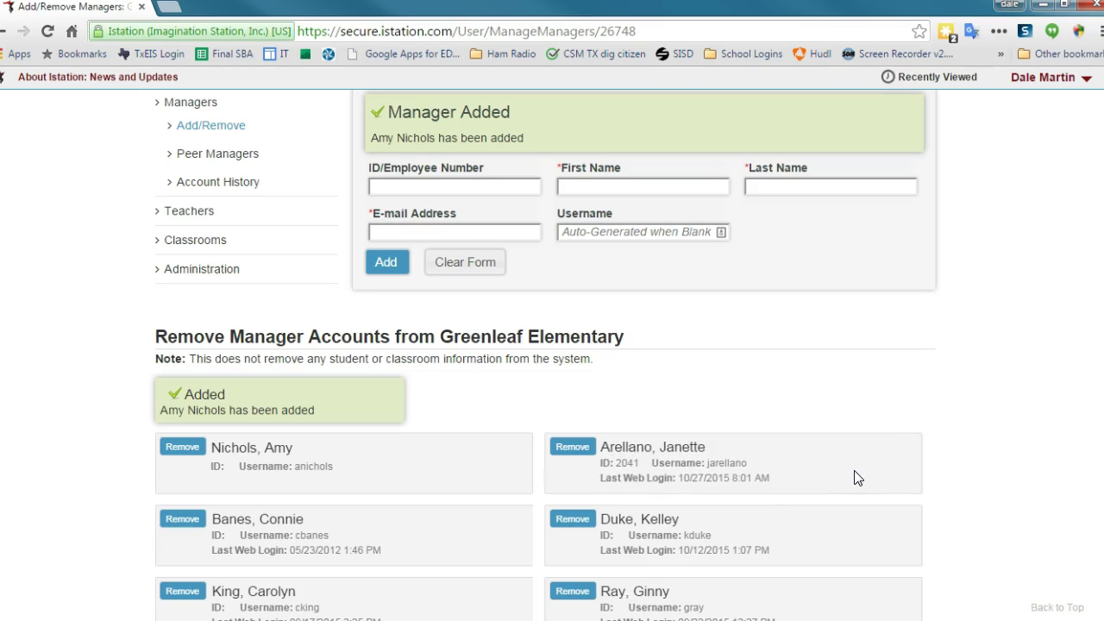
pyautogui.scroll(2, 862, 453)
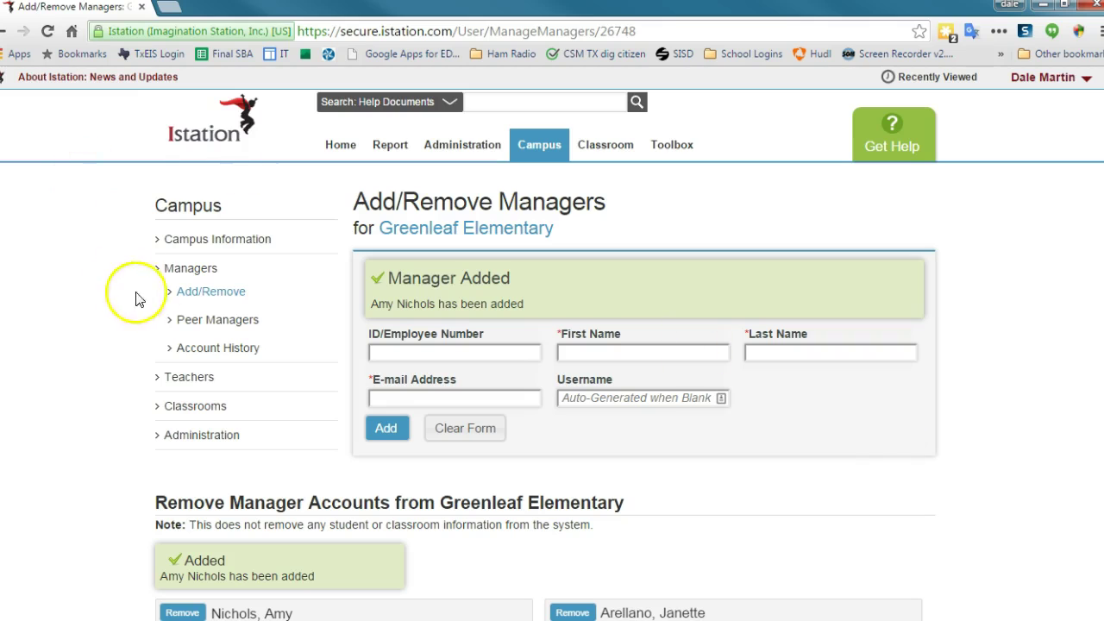
pyautogui.scroll(-2, 461, 387)
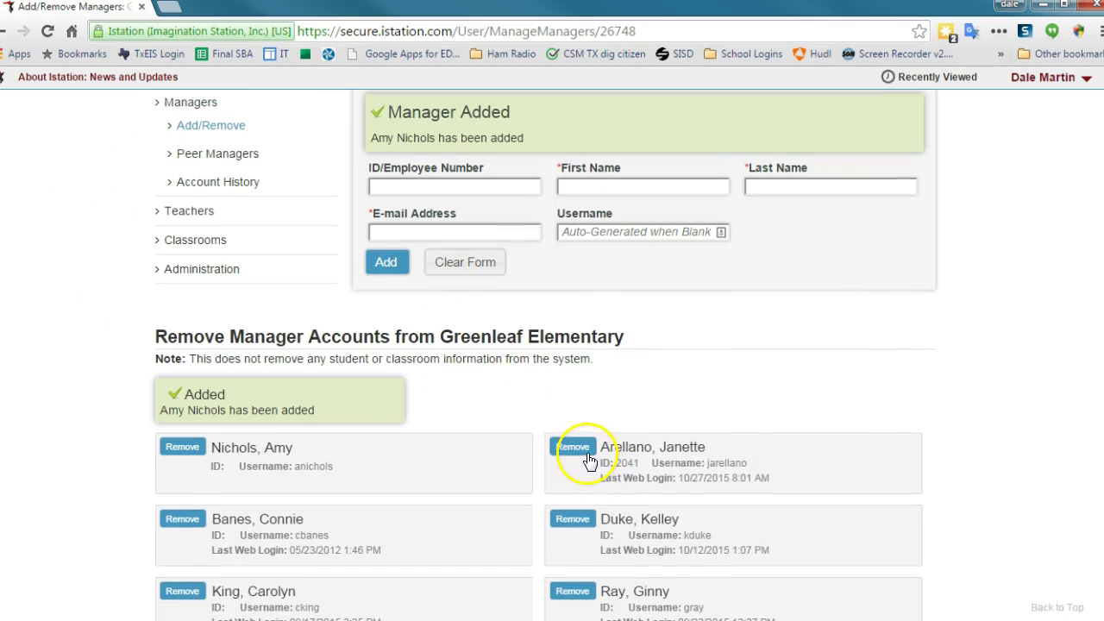
# Step: Open the Teachers list for Greenleaf Elementary and look through the teachers and their classrooms
pyautogui.scroll(1, 824, 411)
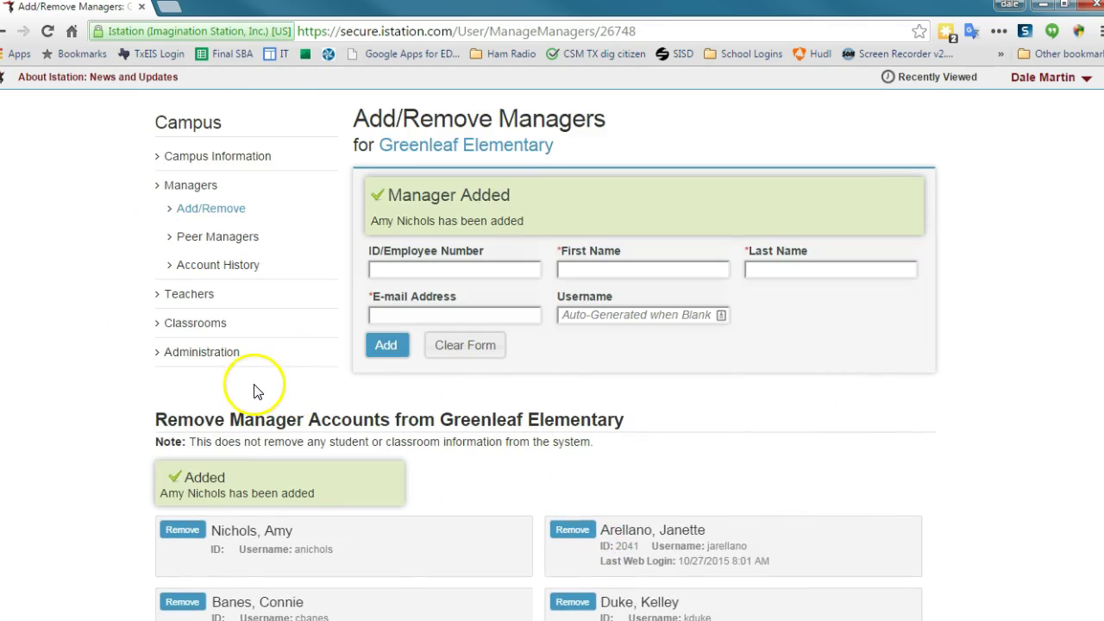
pyautogui.click(198, 292)
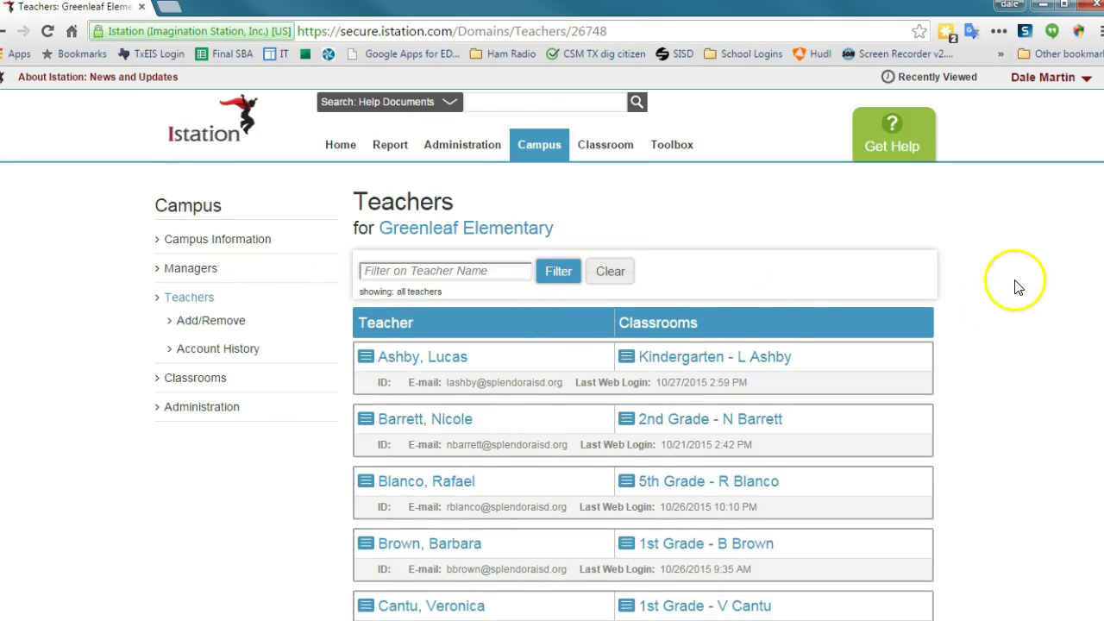
pyautogui.scroll(-2, 1017, 287)
pyautogui.scroll(-3, 1017, 287)
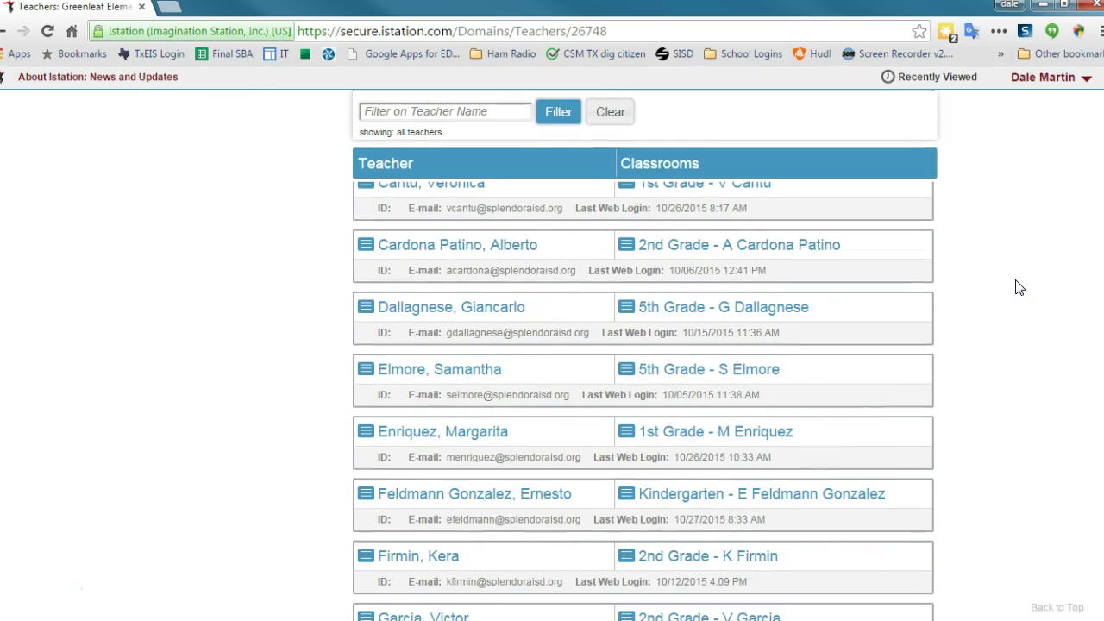
pyautogui.scroll(5, 1018, 287)
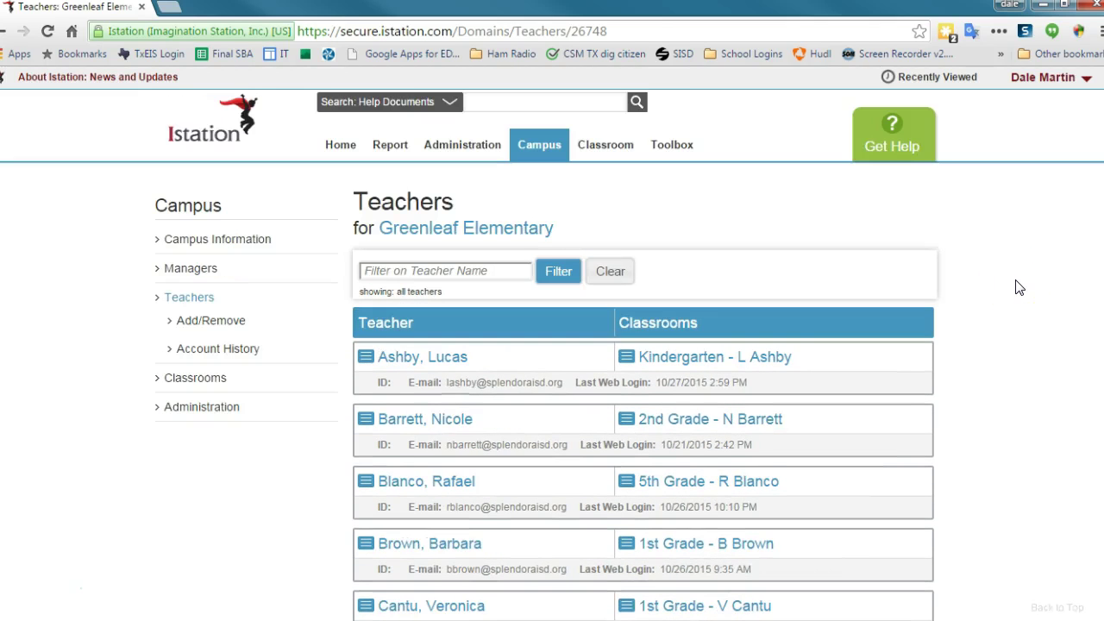
# Step: Open the Add/Remove Teachers page and examine the new-teacher form and the teacher accounts listed for removal
pyautogui.click(235, 321)
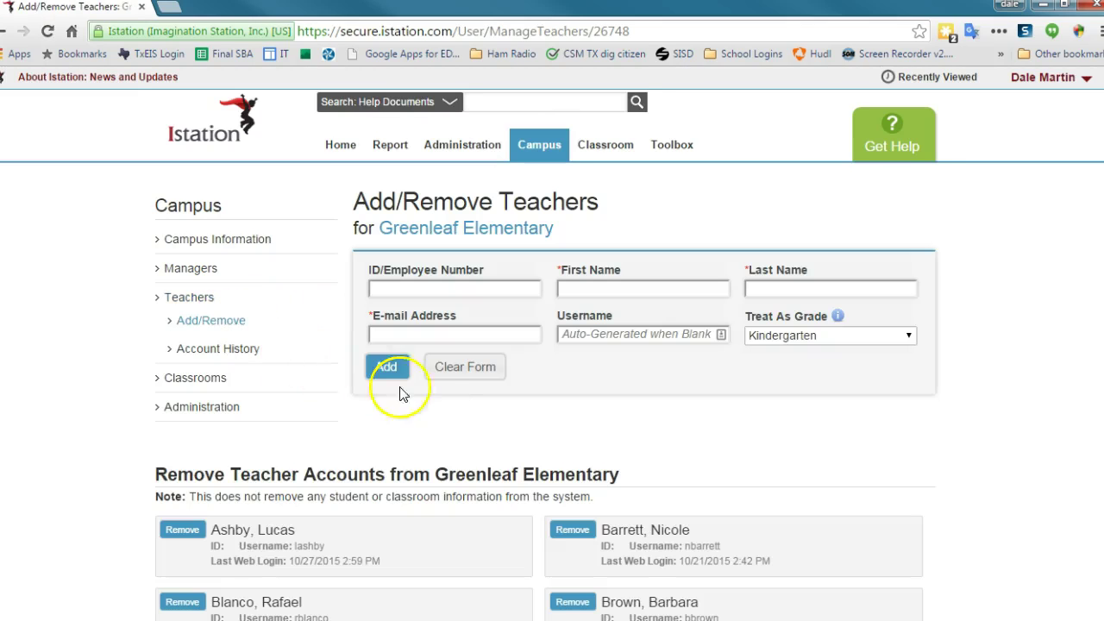
pyautogui.scroll(-3, 444, 414)
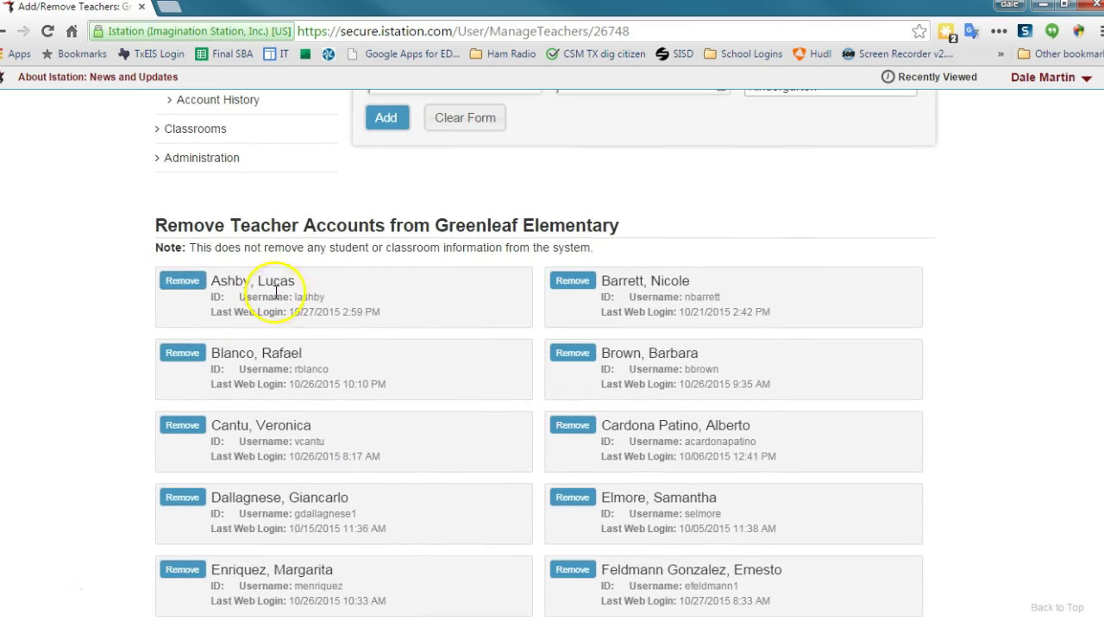
pyautogui.scroll(3, 412, 371)
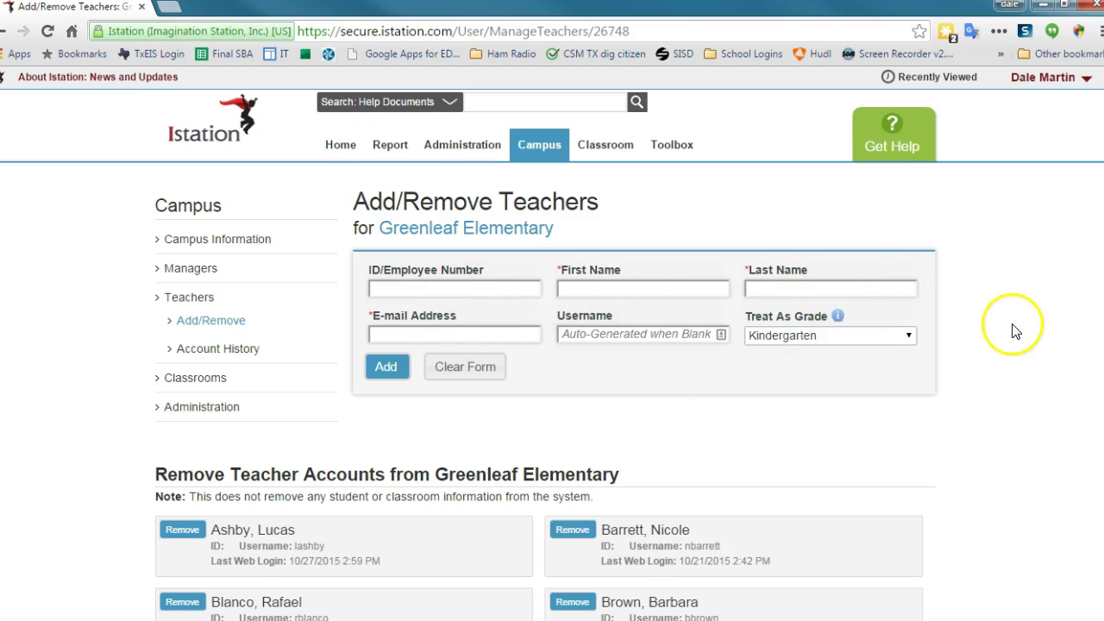
pyautogui.scroll(-1, 1018, 316)
pyautogui.scroll(1, 1018, 316)
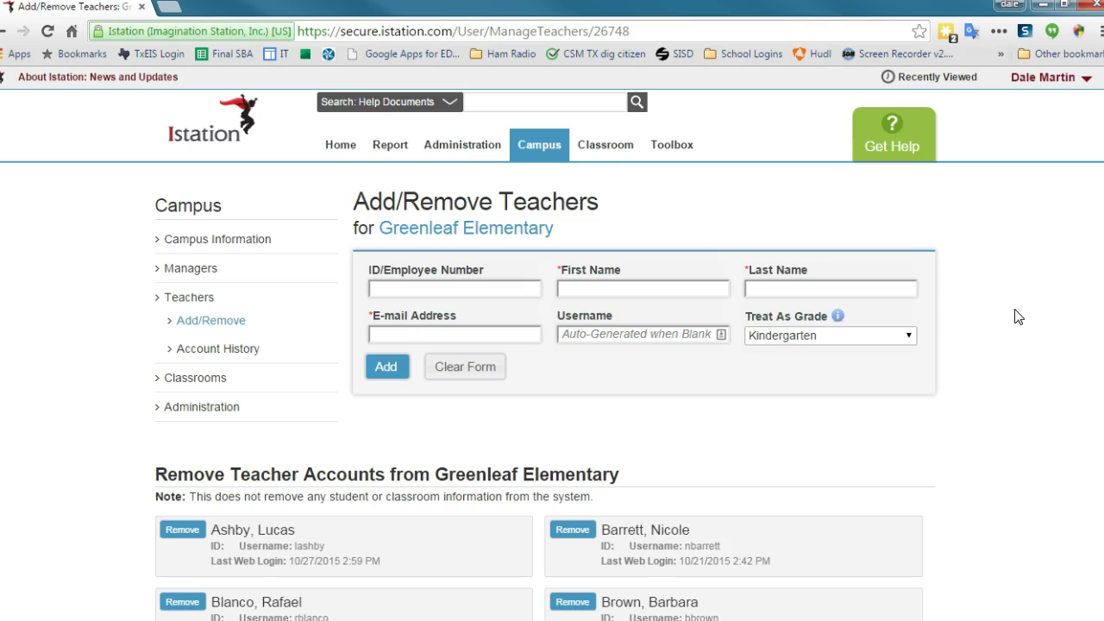